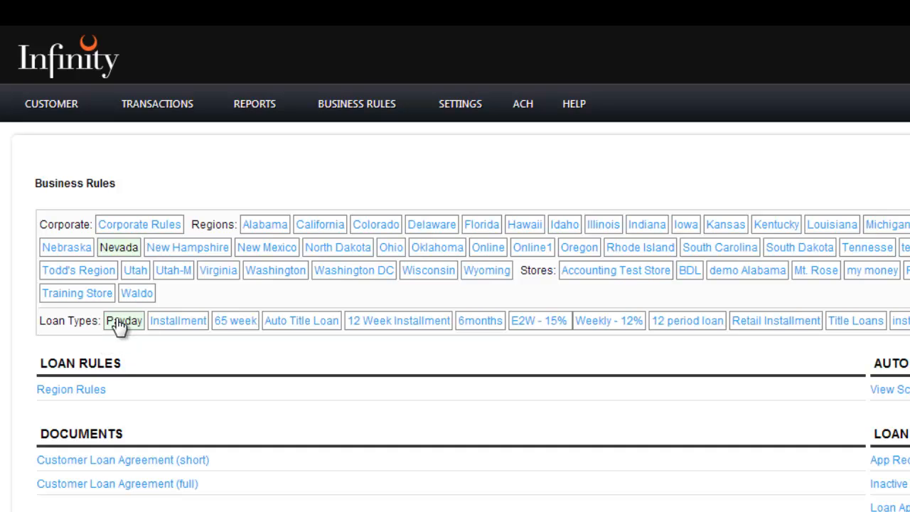
Step: Open the Region Rules for Nevada payday loans
left_click(92, 391)
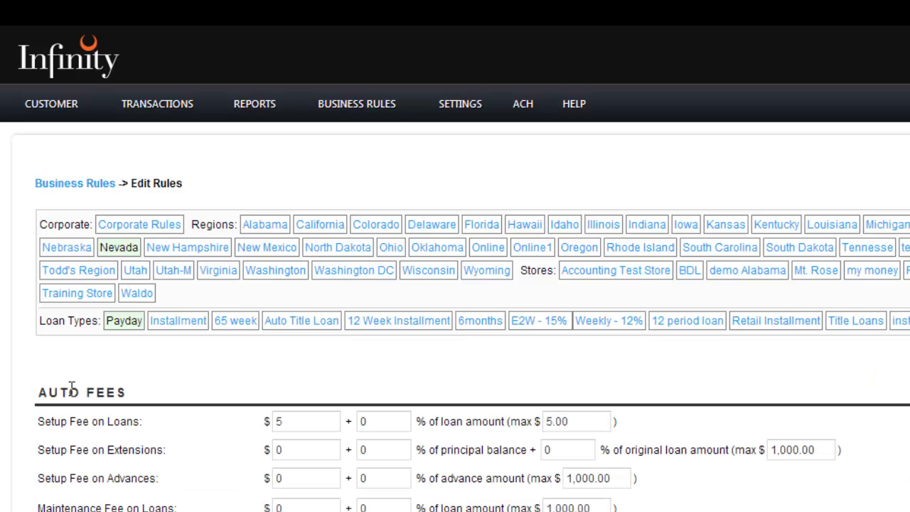
scroll(197, 378, "down", 5)
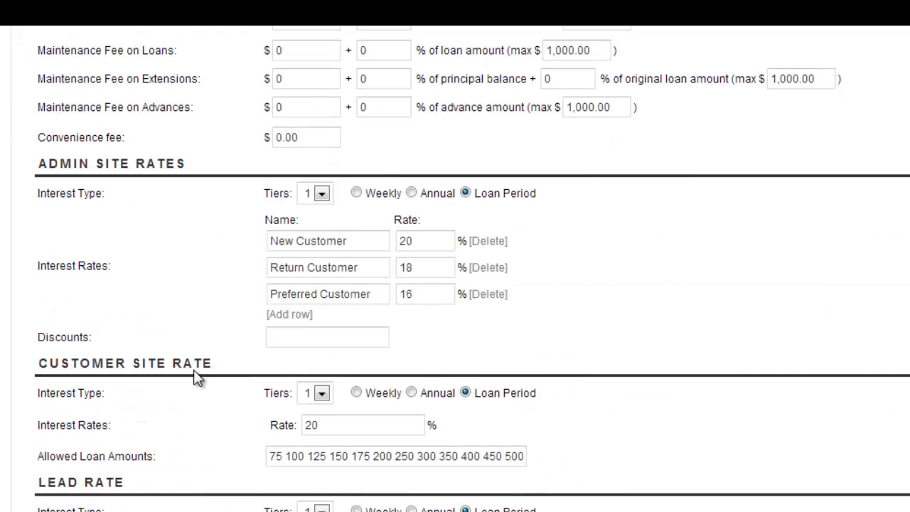
scroll(197, 378, "down", 3)
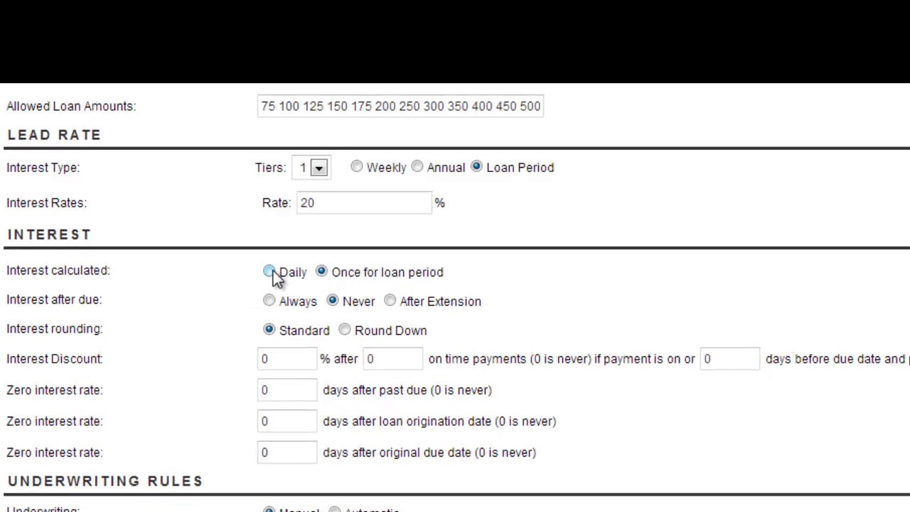
Step: Set payday loan interest to be calculated Daily and interest after due to Always
left_click(270, 272)
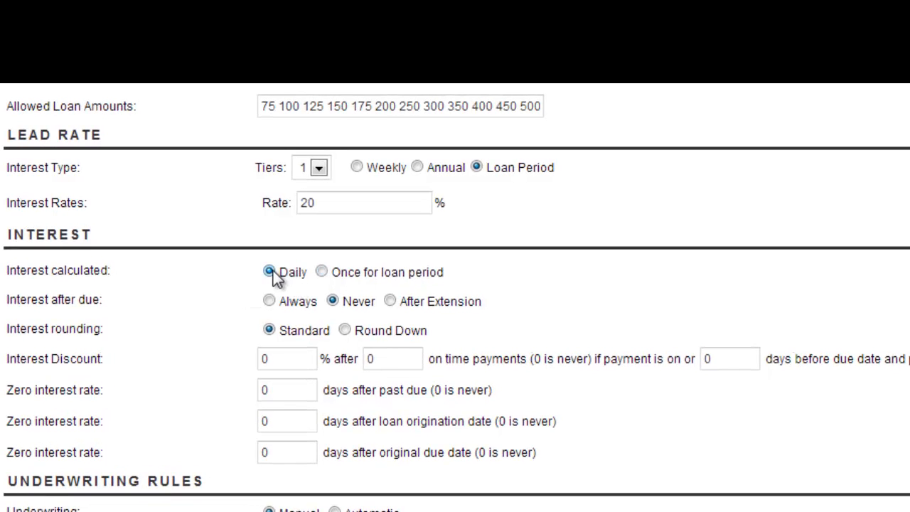
left_click(321, 273)
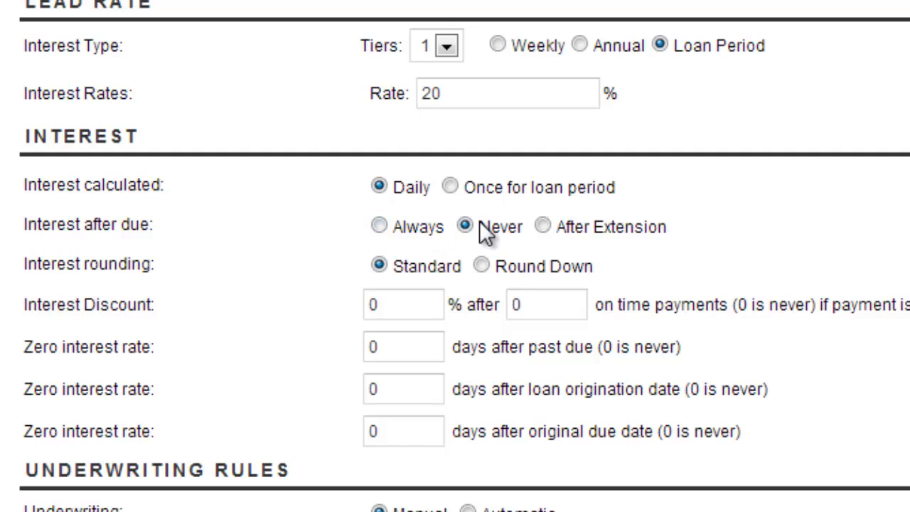
left_click(378, 225)
Step: Set the Interest Discount to 5% after 2 on time payments
left_click(376, 315)
key("BackSpace")
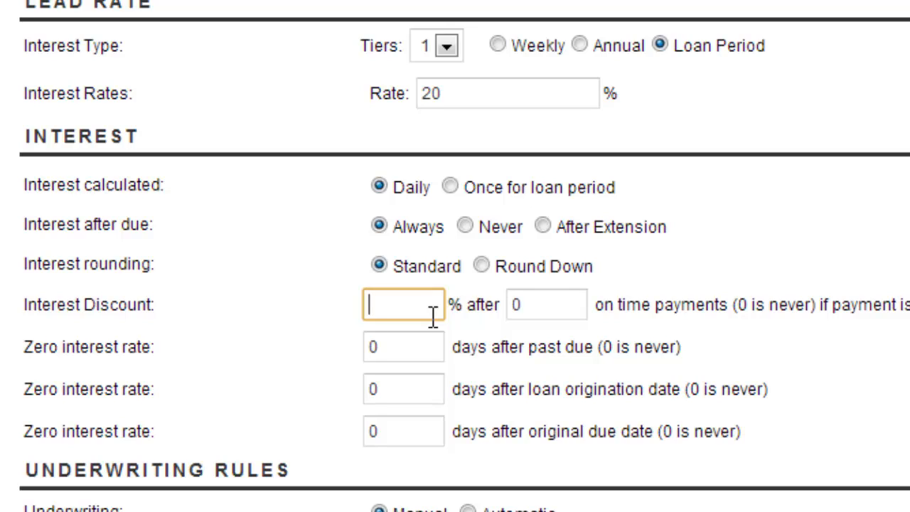
type("5")
left_click(558, 302)
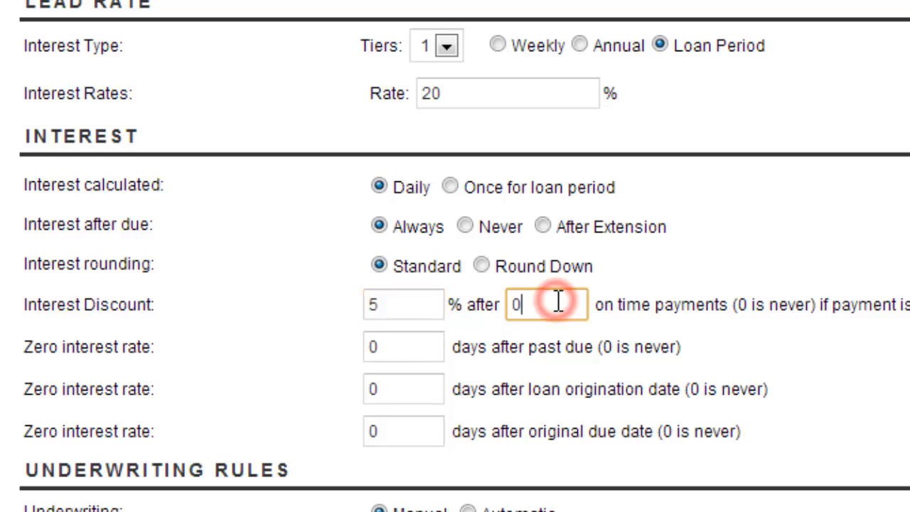
key("BackSpace")
type("2")
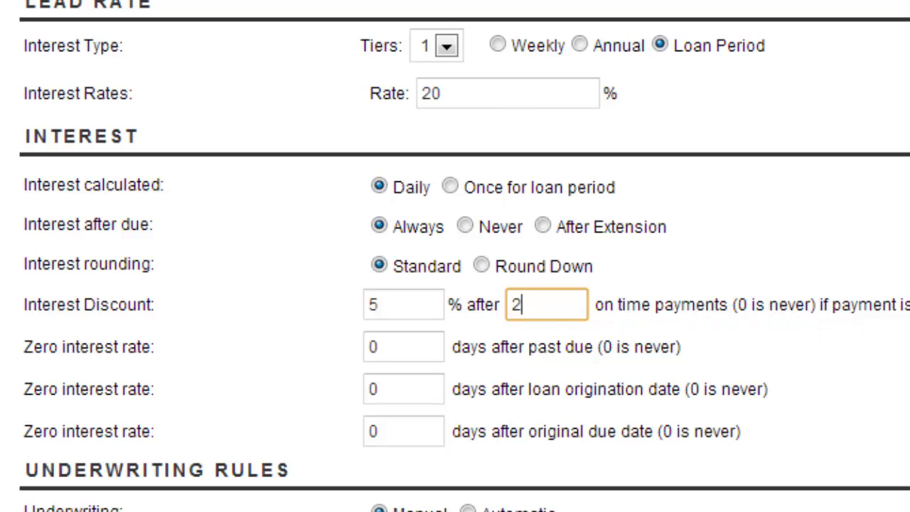
Step: Limit the interest discount to payments 15 days before the due date with principal due greater than 100
left_click(664, 305)
key("BackSpace")
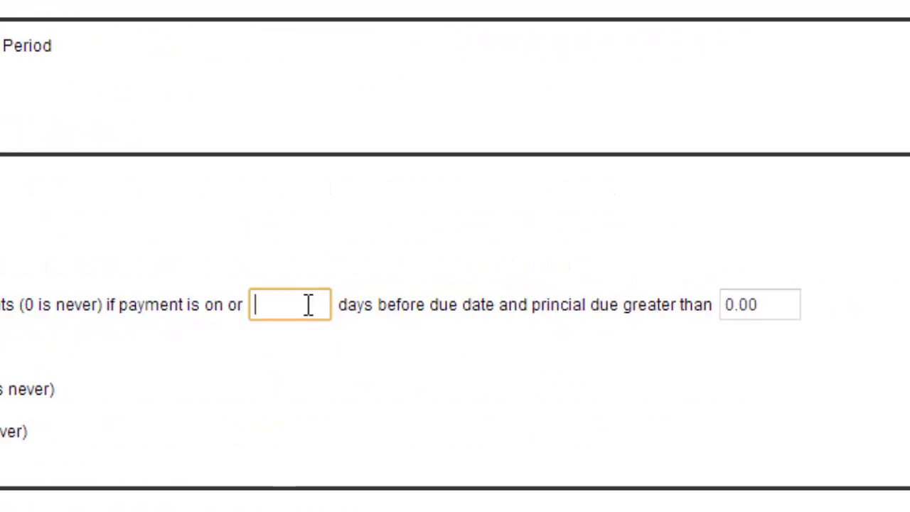
type("15")
left_click(799, 305)
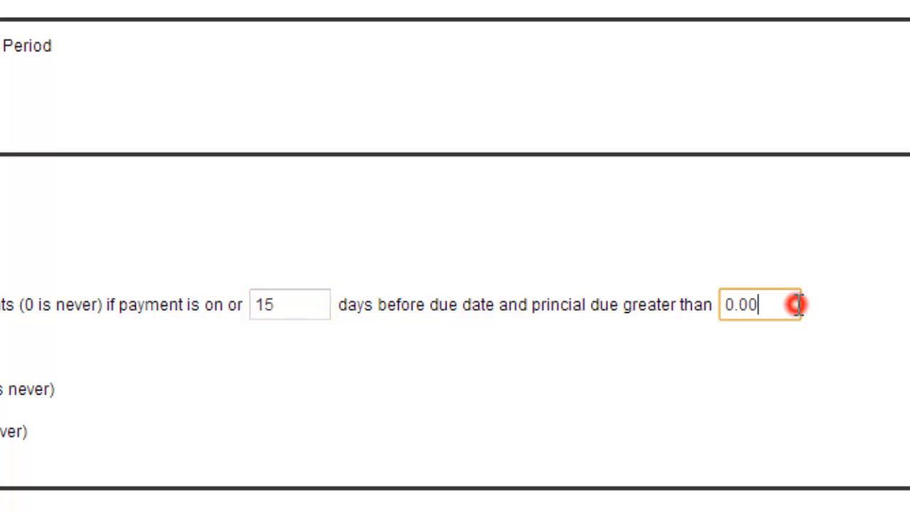
key("BackSpace")
key("BackSpace")
key("BackSpace")
key("BackSpace")
type("100.00")
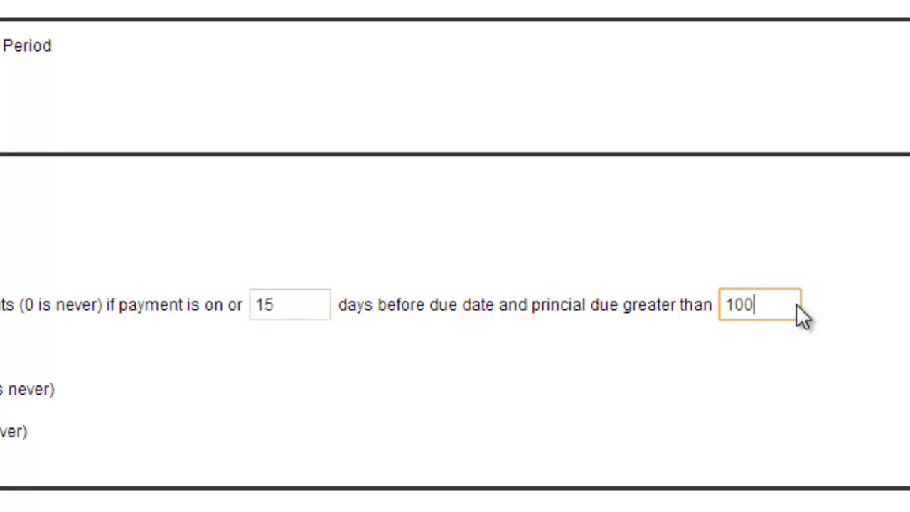
Step: Set the zero interest rate to apply 4 days after past due and 10 days after the loan origination date
left_click(420, 358)
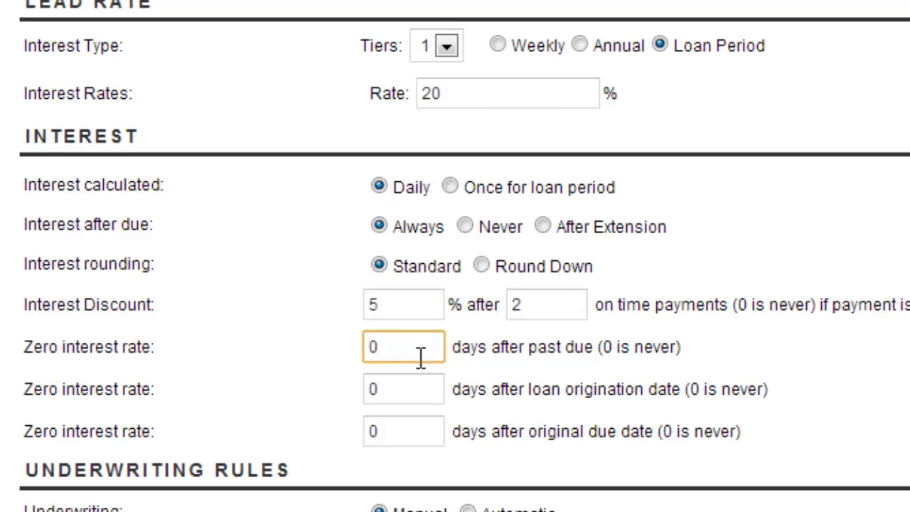
left_click(420, 354)
key("BackSpace")
type("4")
left_click(403, 385)
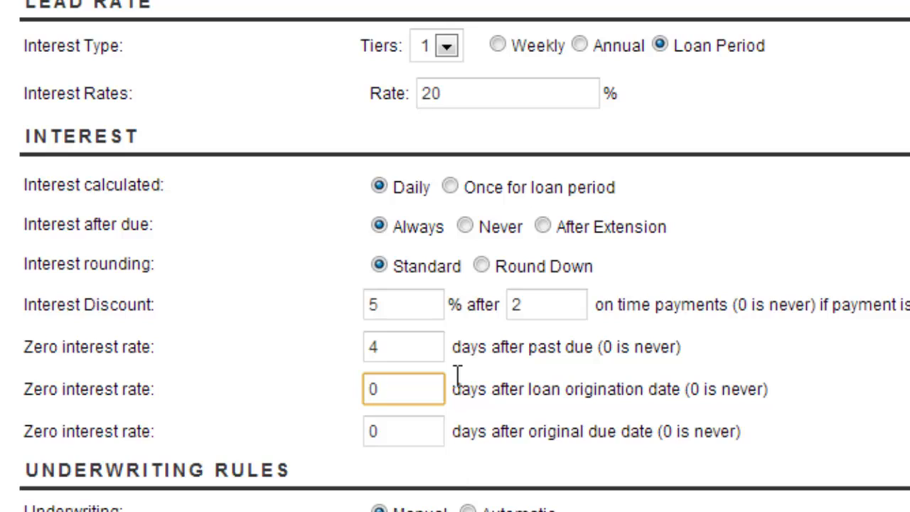
key("BackSpace")
type("10")
Step: Set the zero interest rate to apply 5 days after the original due date
left_click(414, 431)
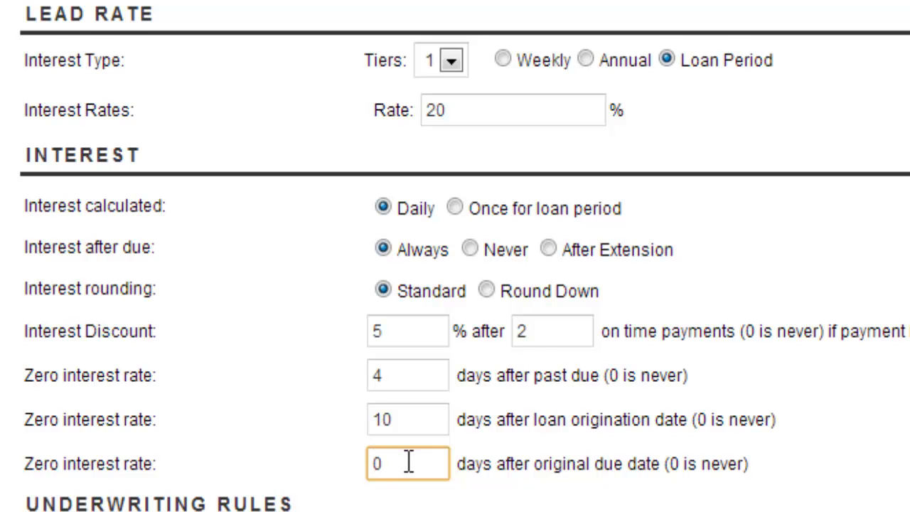
key("BackSpace")
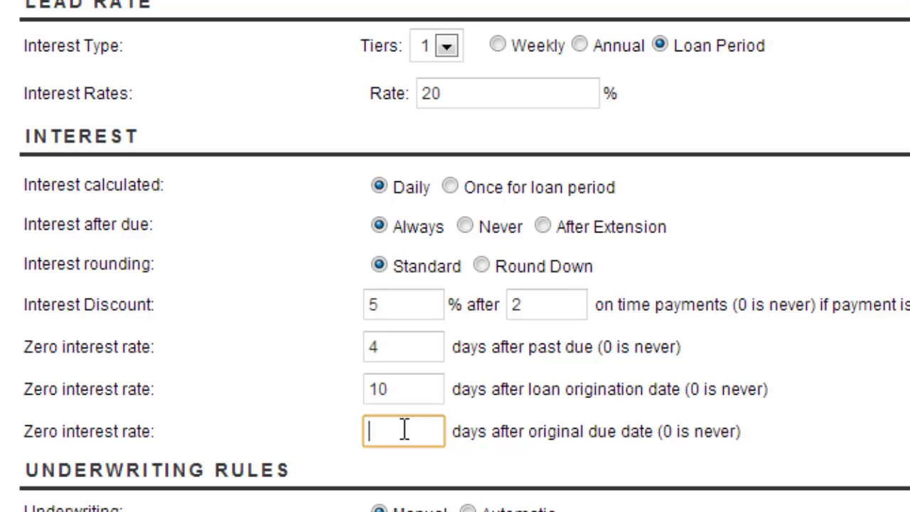
type("5")
left_click(269, 354)
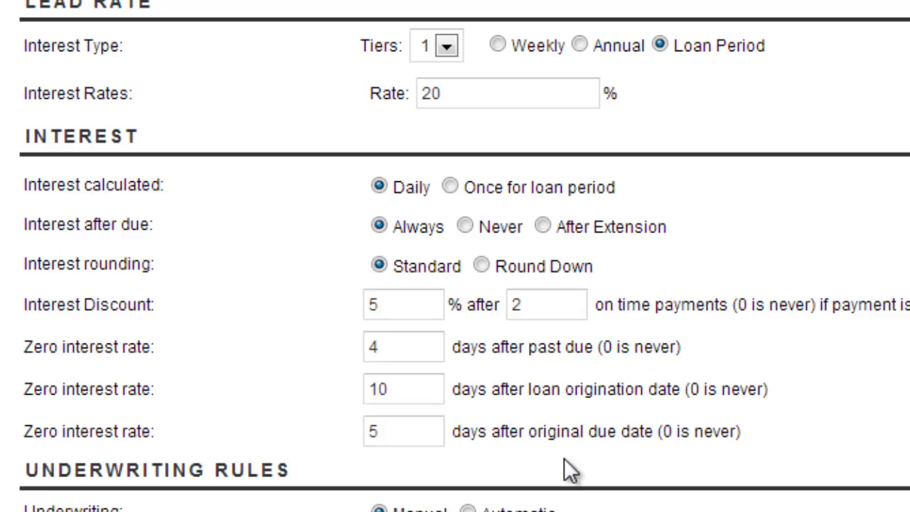
left_click(833, 379)
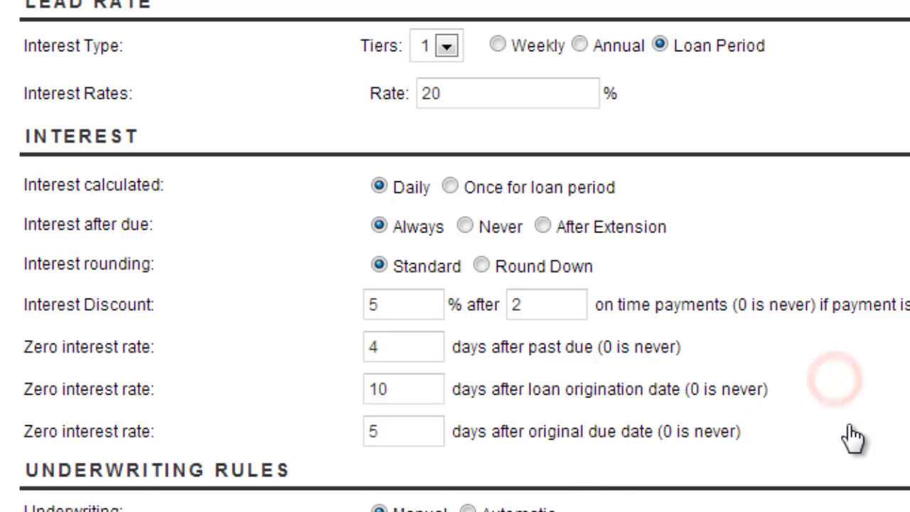
Step: Switch to the Nevada Installment loan rules and go to the zero interest rate setting for days after maturity date
scroll(850, 428, "up", 5)
scroll(853, 437, "up", 3)
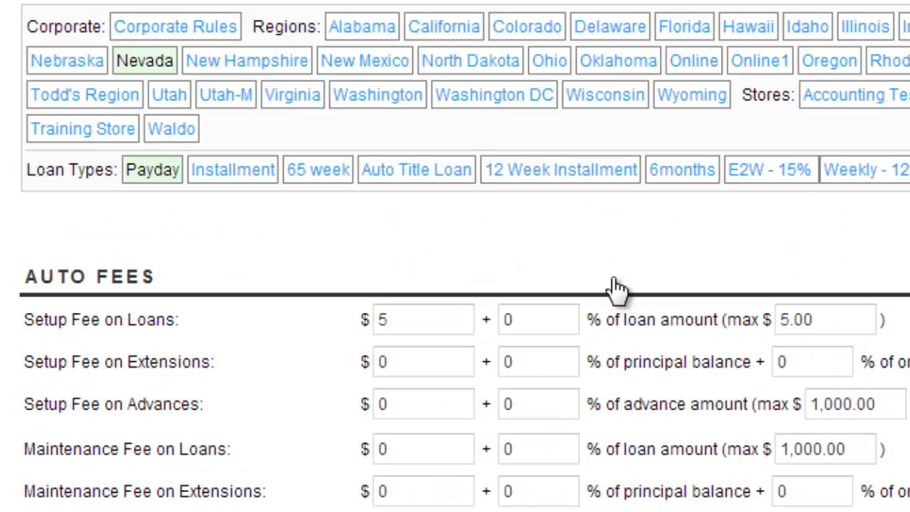
left_click(254, 175)
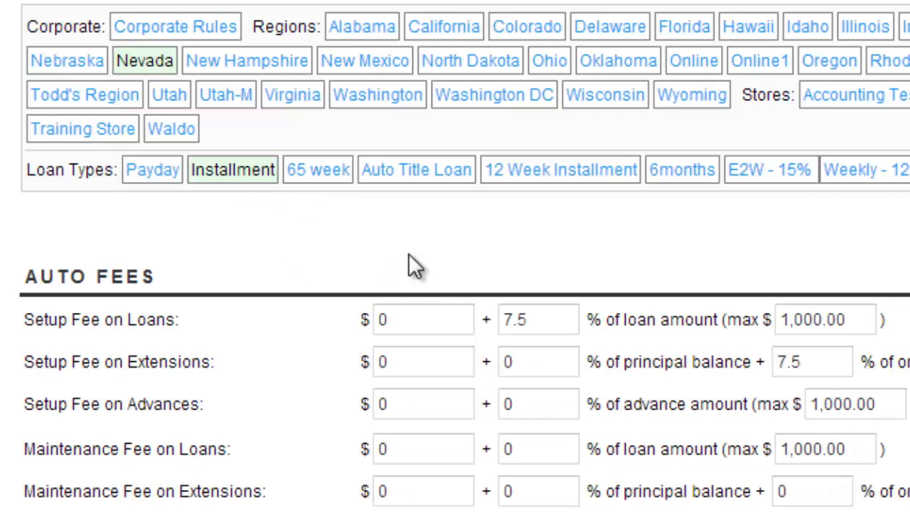
left_click(428, 240)
scroll(583, 239, "down", 5)
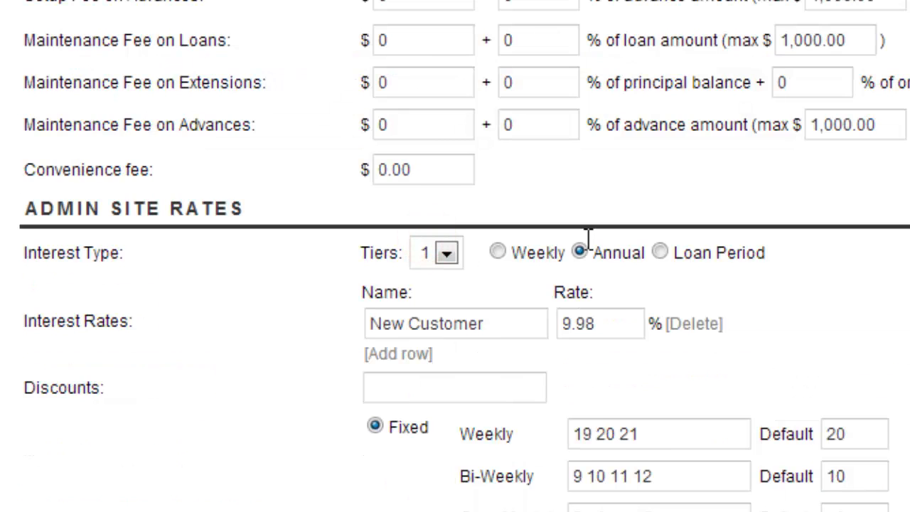
scroll(587, 238, "down", 12)
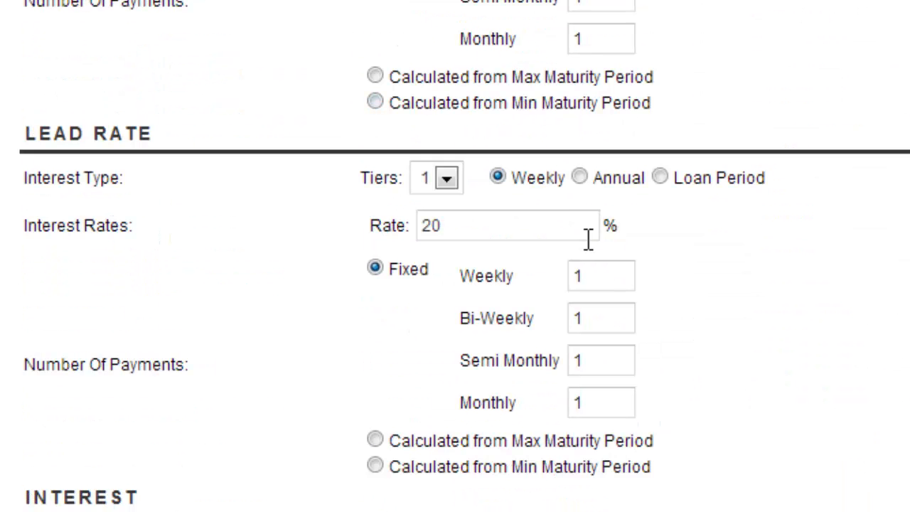
scroll(587, 239, "down", 2)
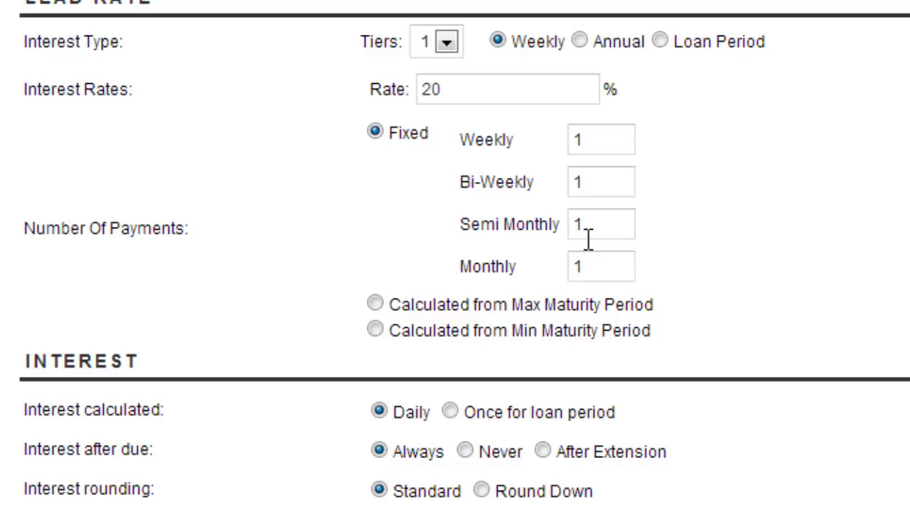
scroll(588, 239, "down", 4)
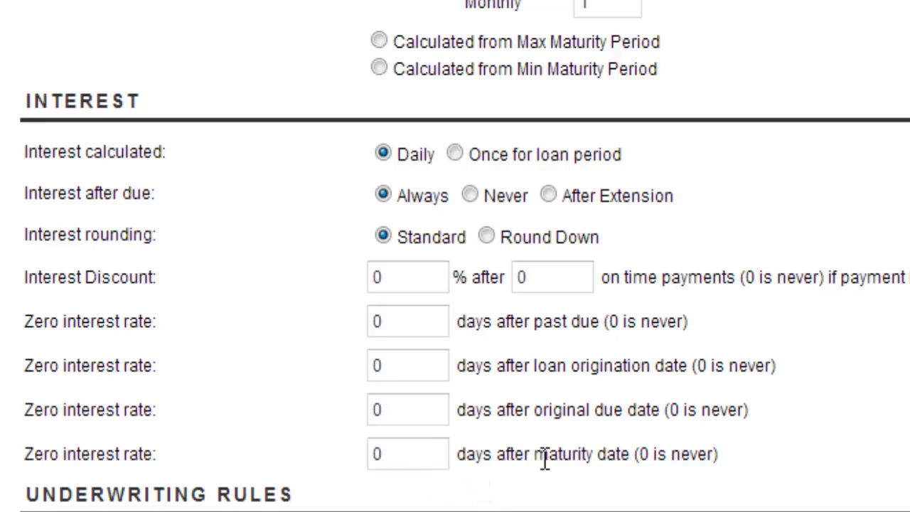
left_click(402, 461)
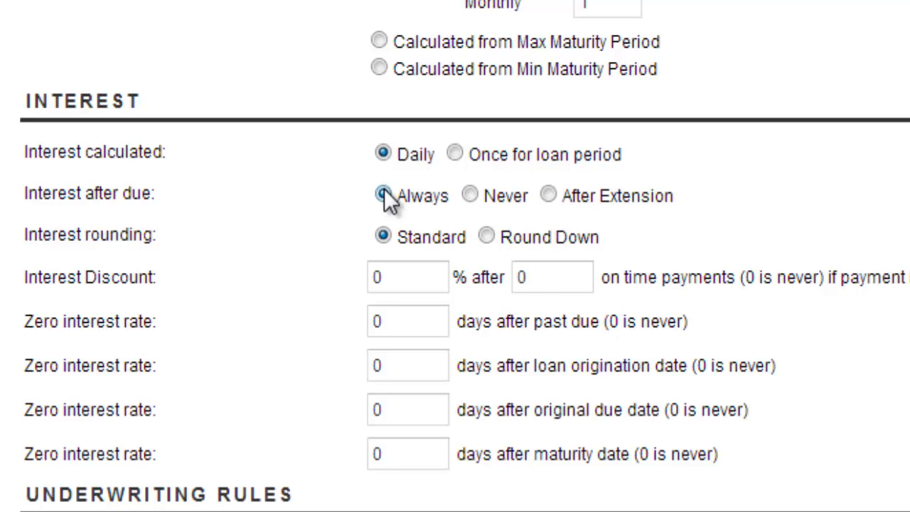
Step: Set interest after due to After Extension for installment loans and update the rules
left_click(544, 162)
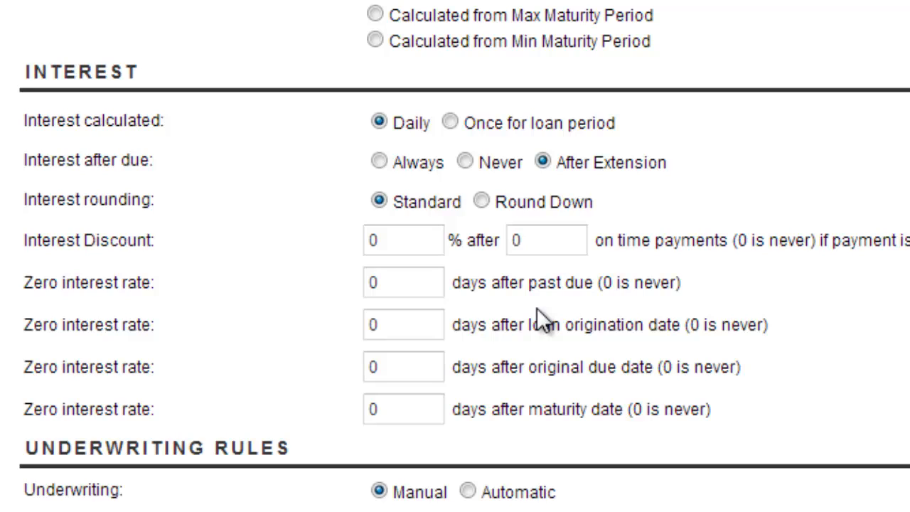
left_click(848, 292)
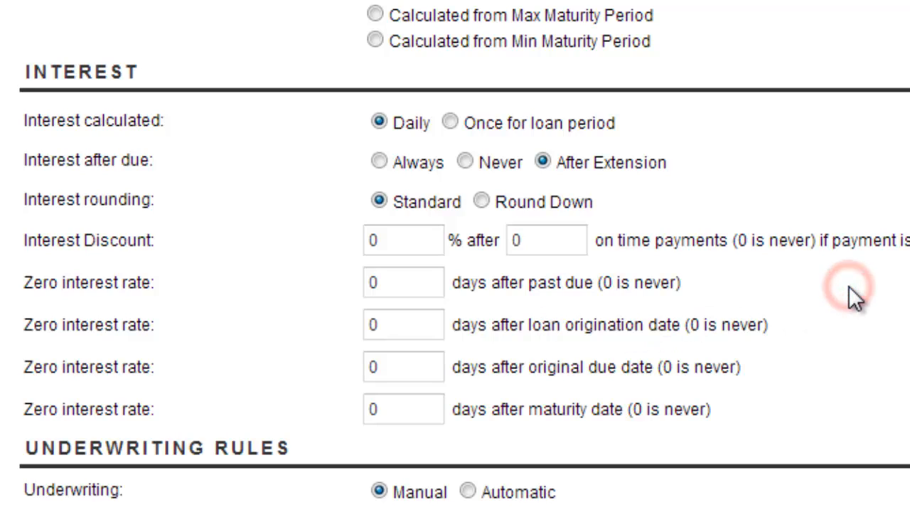
scroll(814, 315, "up", 10)
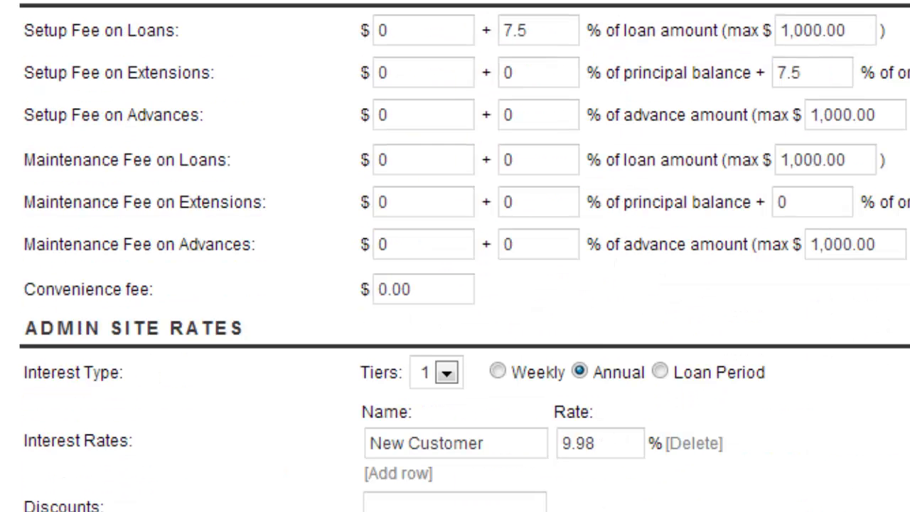
scroll(751, 220, "down", 10)
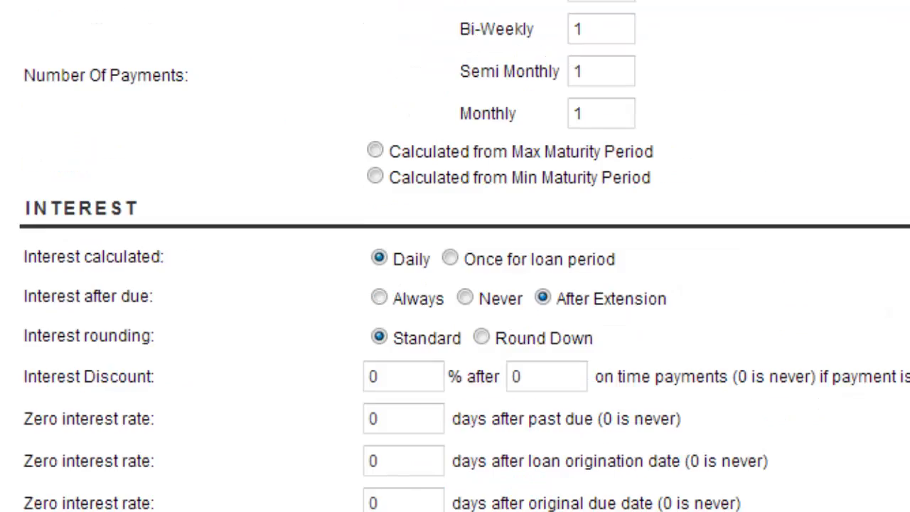
scroll(455, 256, "down", 15)
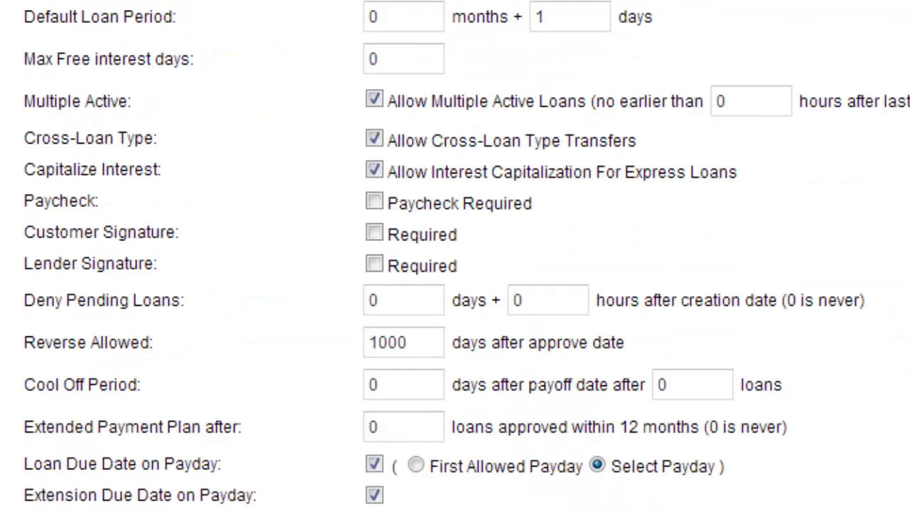
scroll(455, 256, "down", 10)
scroll(455, 256, "down", 1)
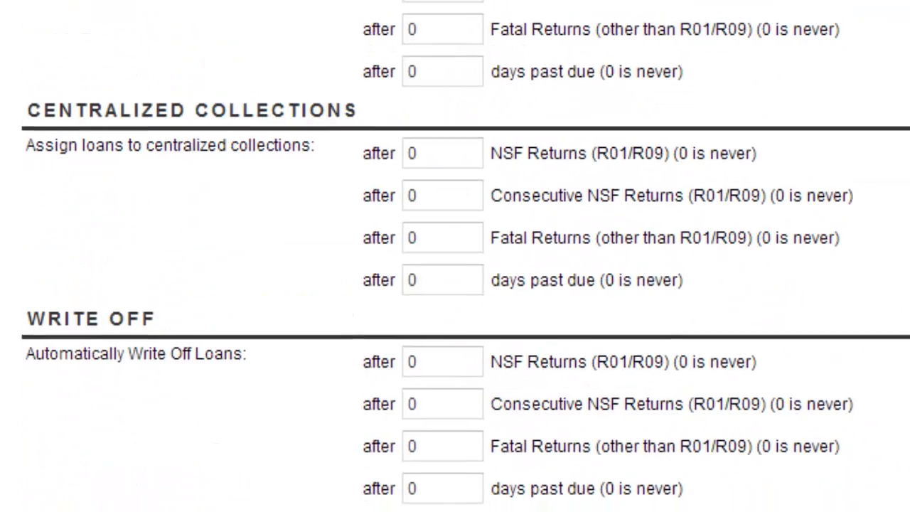
left_click(96, 461)
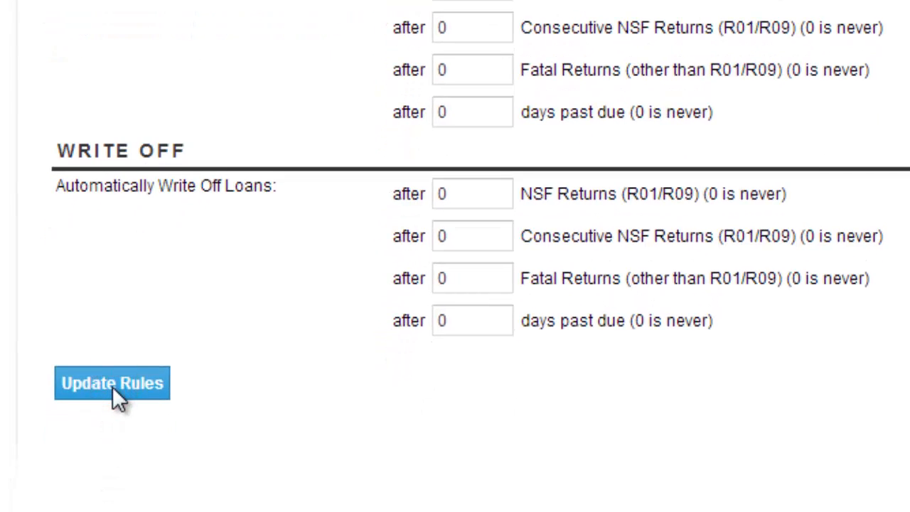